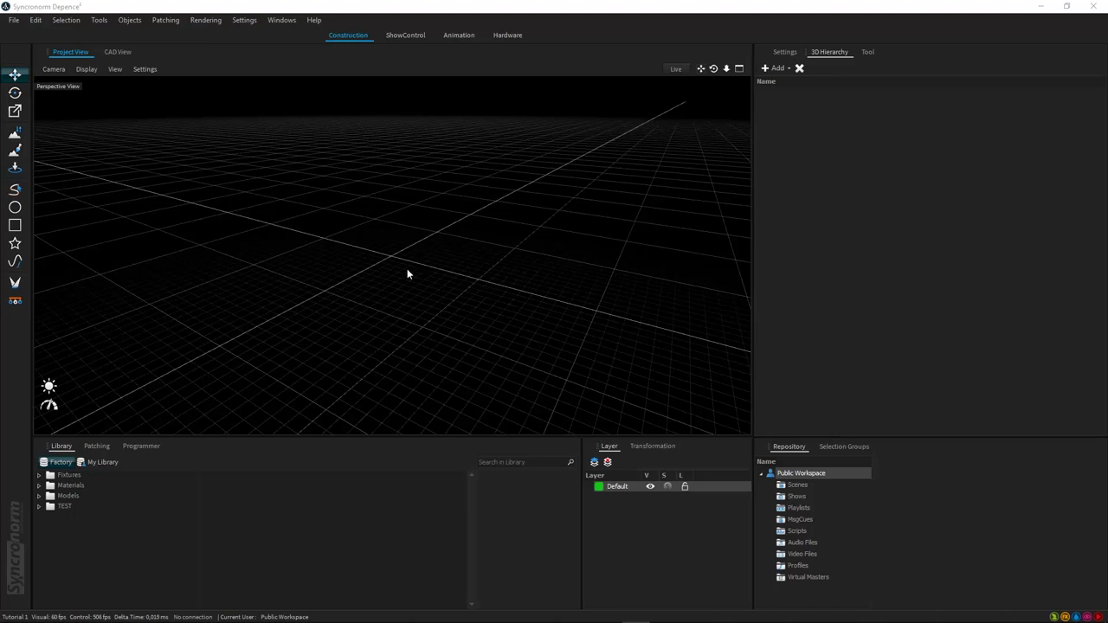
Open the F44 truss models in the factory library under Models, Stage, Truss, Global Truss
click(39, 496)
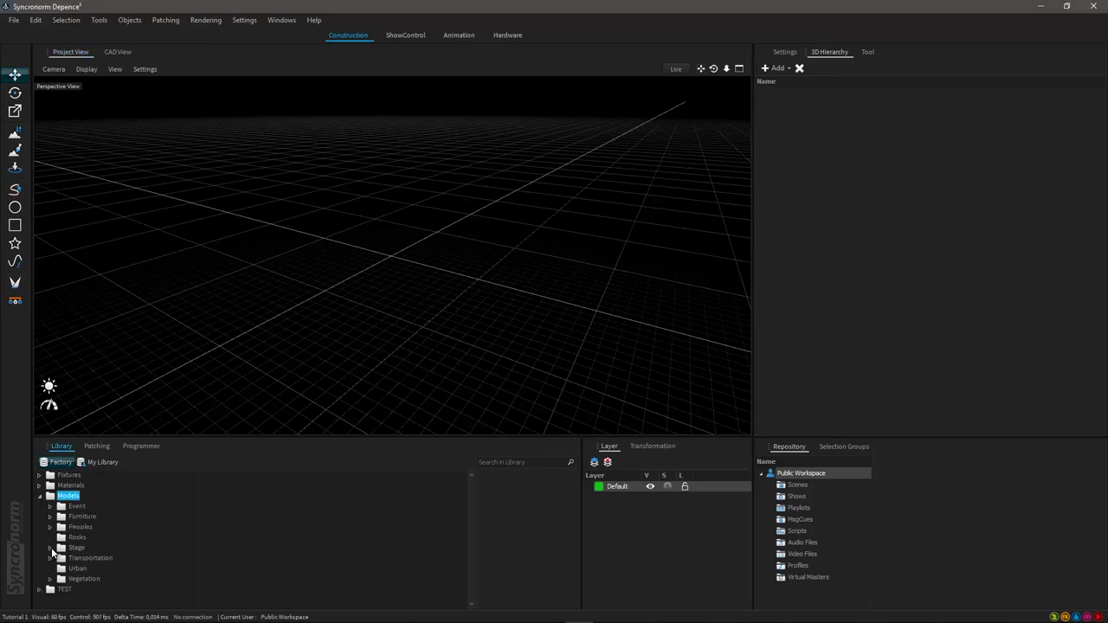
click(50, 548)
scroll(91, 594, down, 1)
click(61, 559)
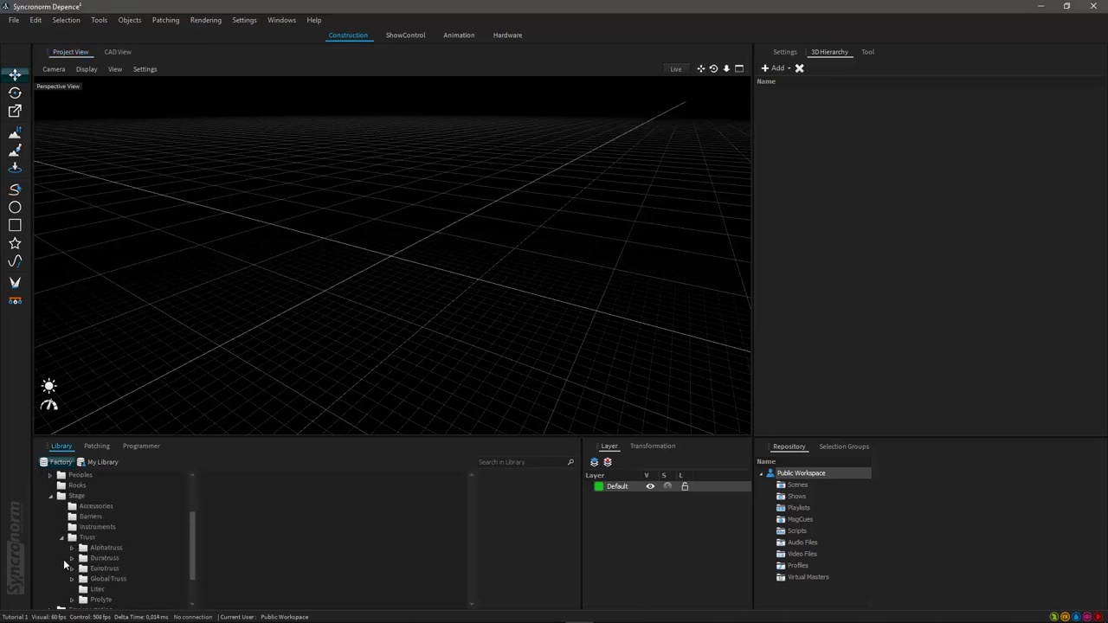
scroll(109, 535, down, 1)
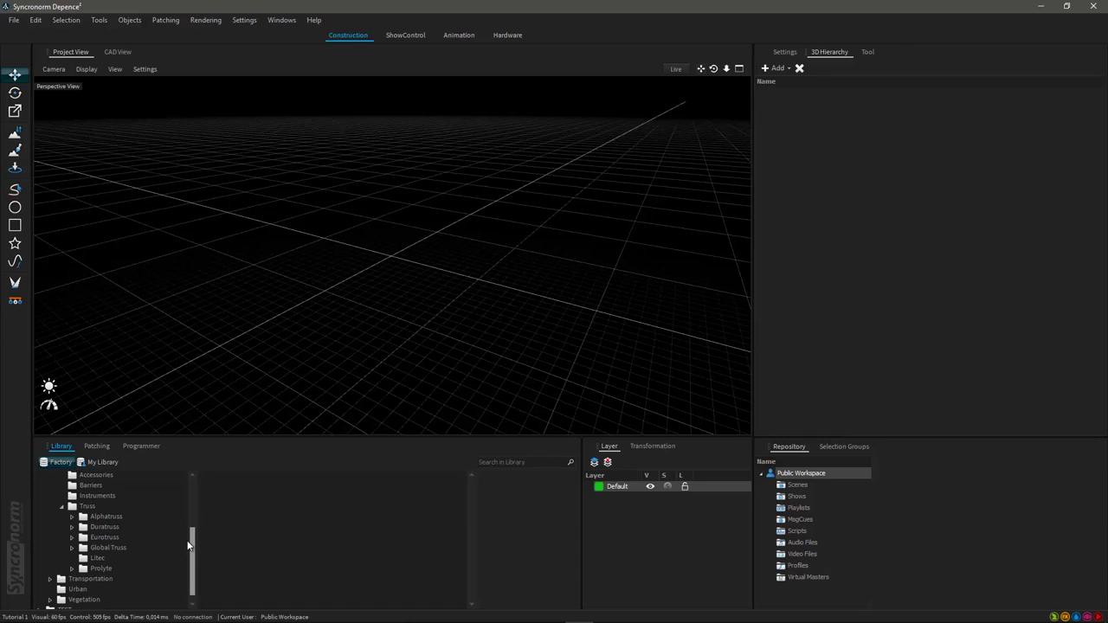
click(107, 547)
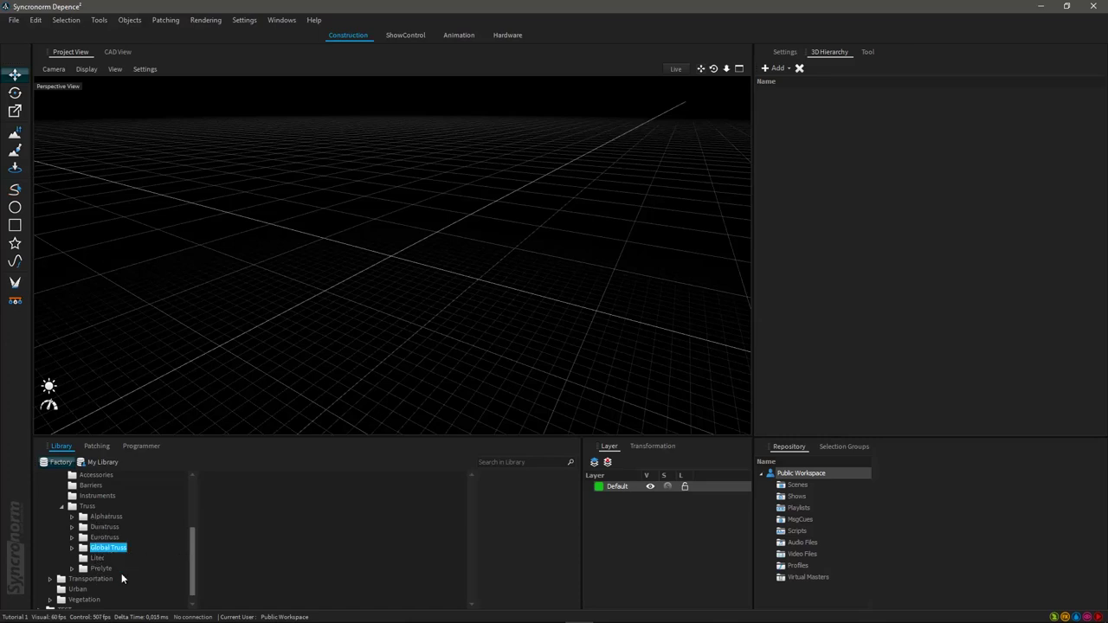
click(72, 548)
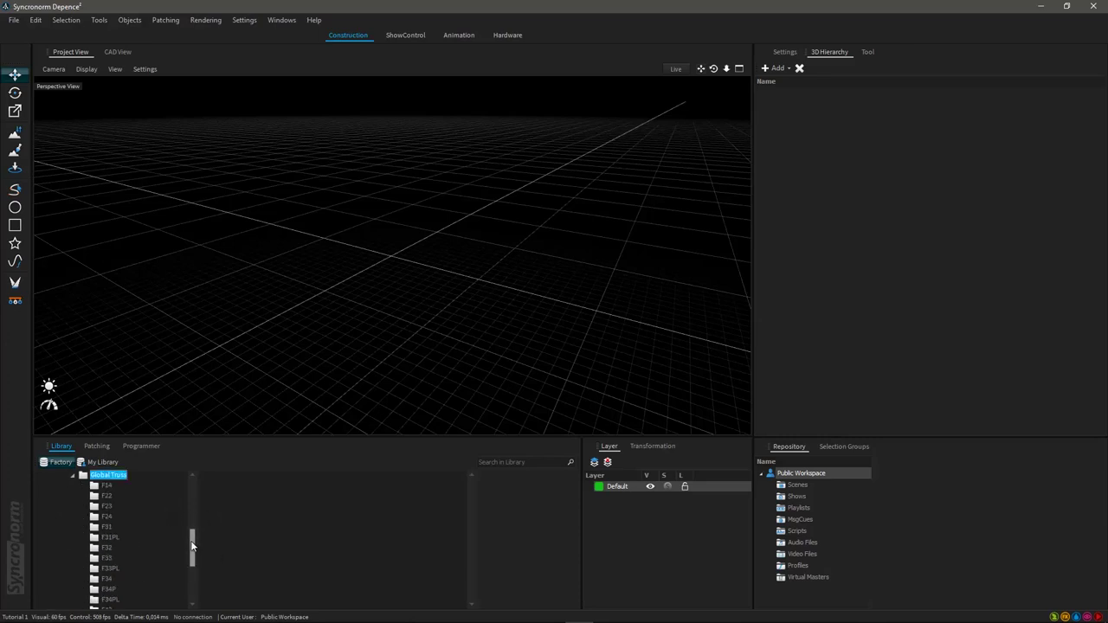
drag(192, 545, 192, 568)
click(107, 558)
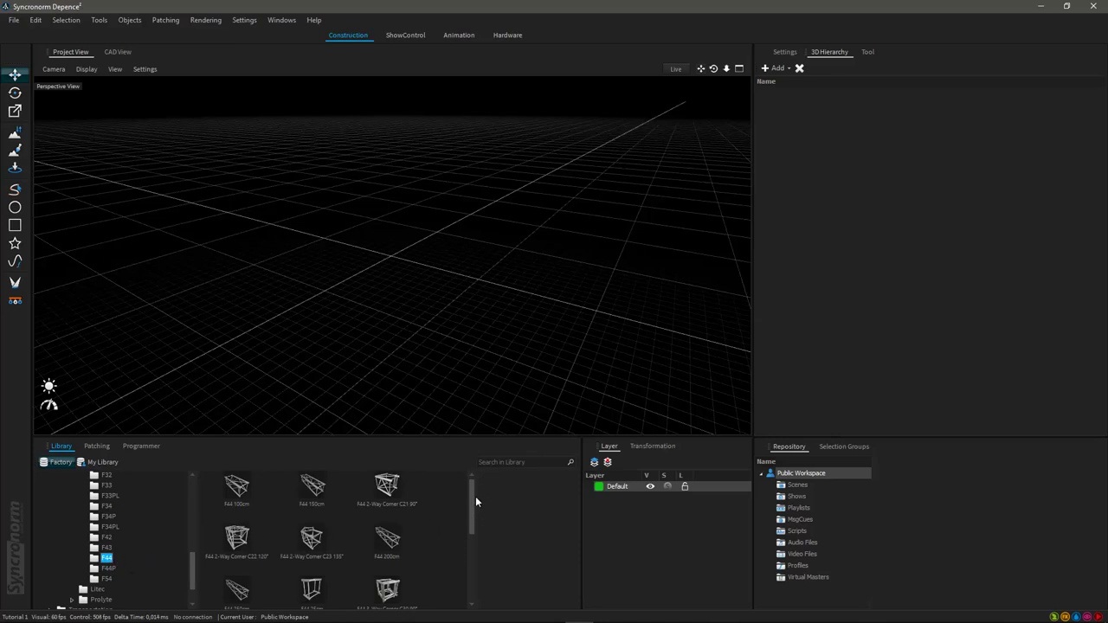
Place an F44 500cm truss at the centre of the empty scene
drag(473, 495, 473, 560)
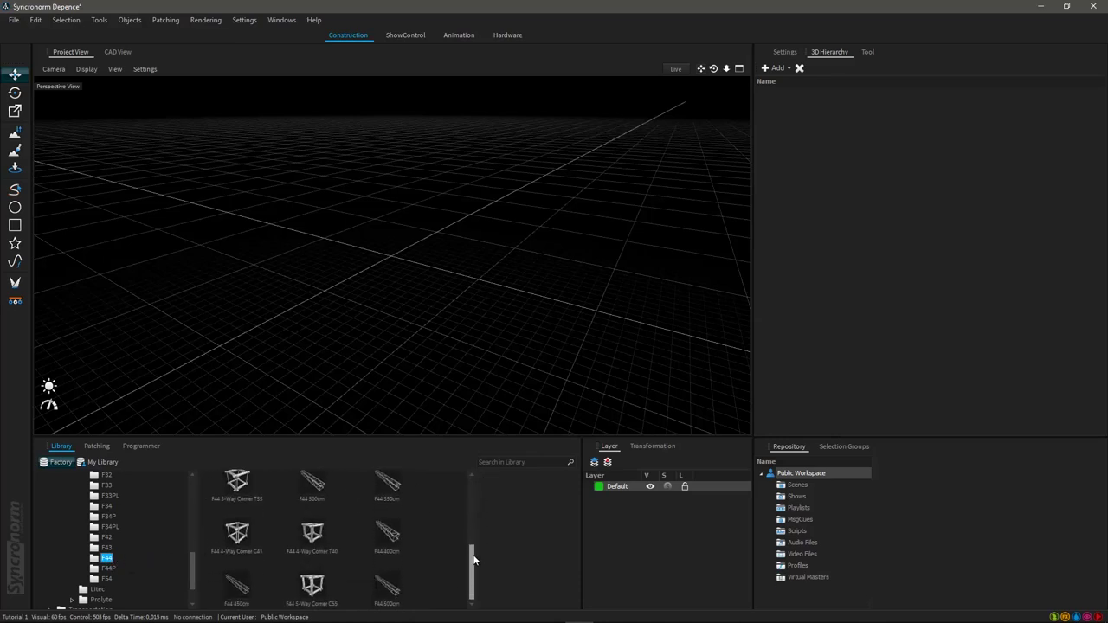
click(390, 590)
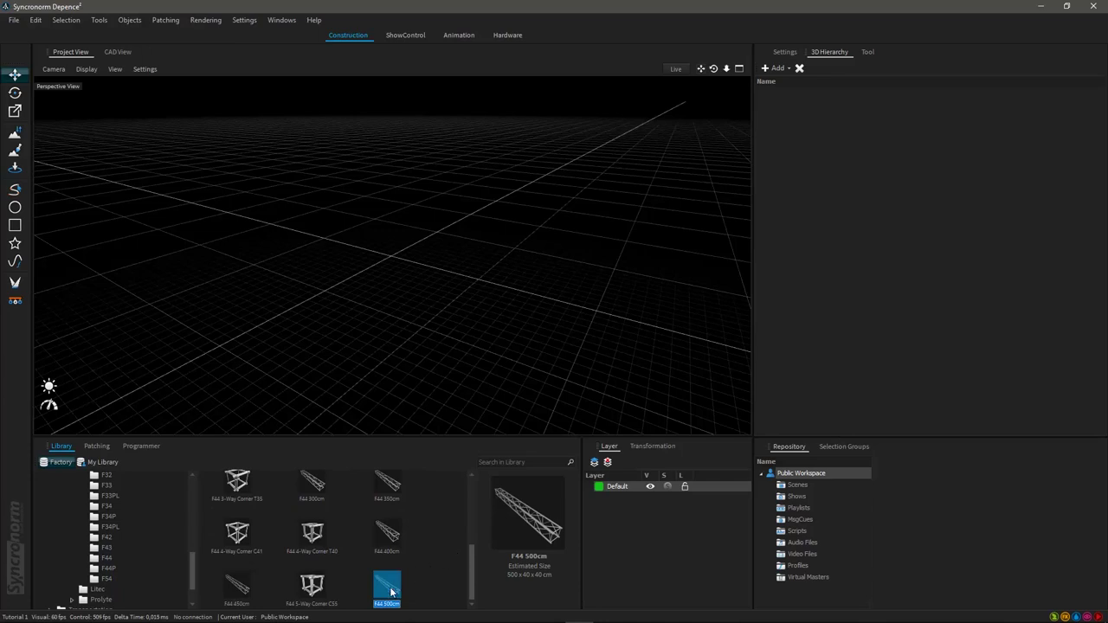
drag(390, 589, 390, 260)
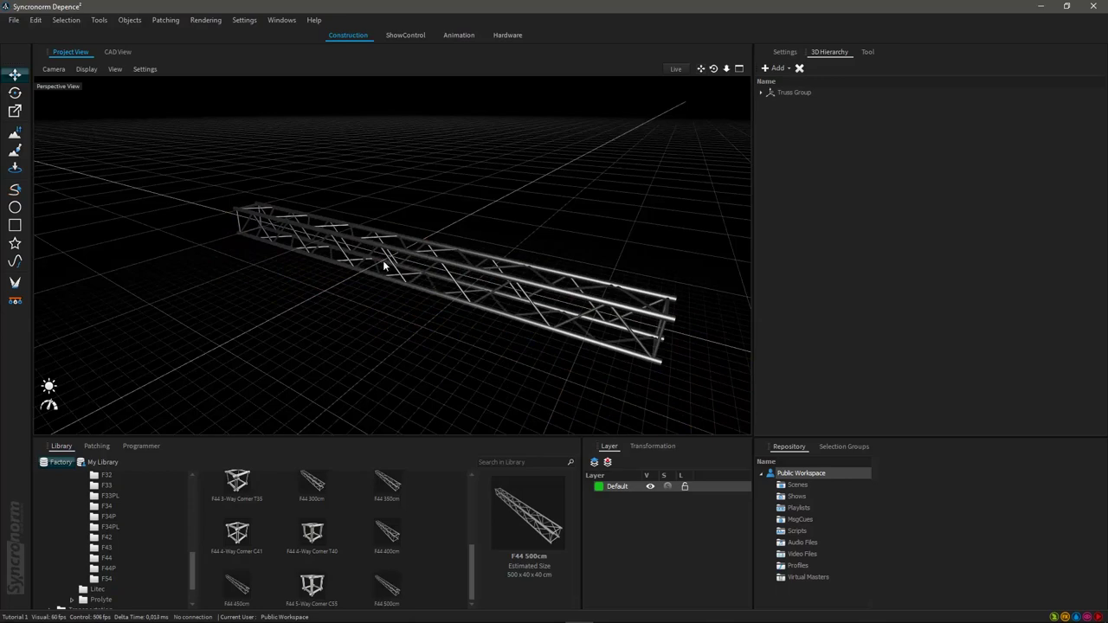
Attach an F44 3-Way Corner C30 90° to the truss's near end, cycling its orientation until one connector points down and one sideways
middle_drag(390, 267, 327, 241)
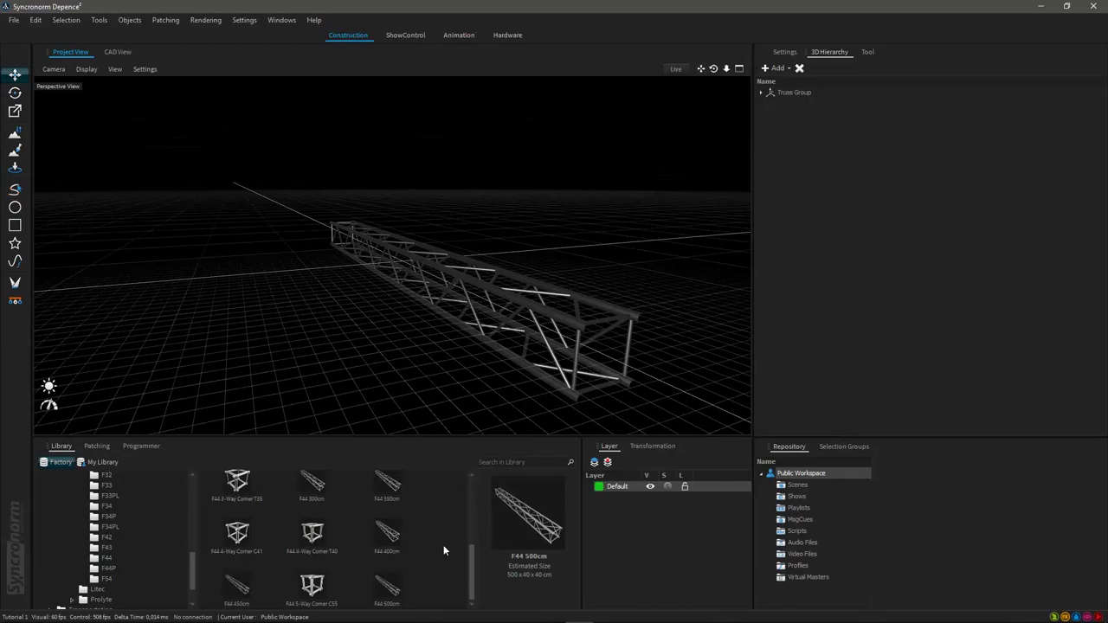
drag(471, 587, 472, 502)
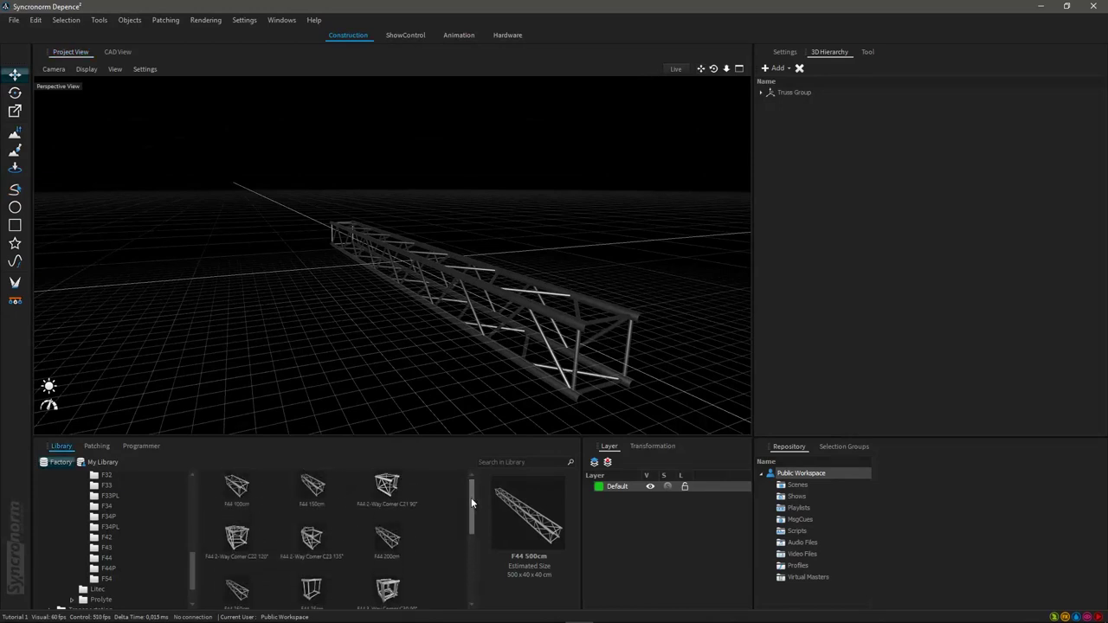
click(387, 590)
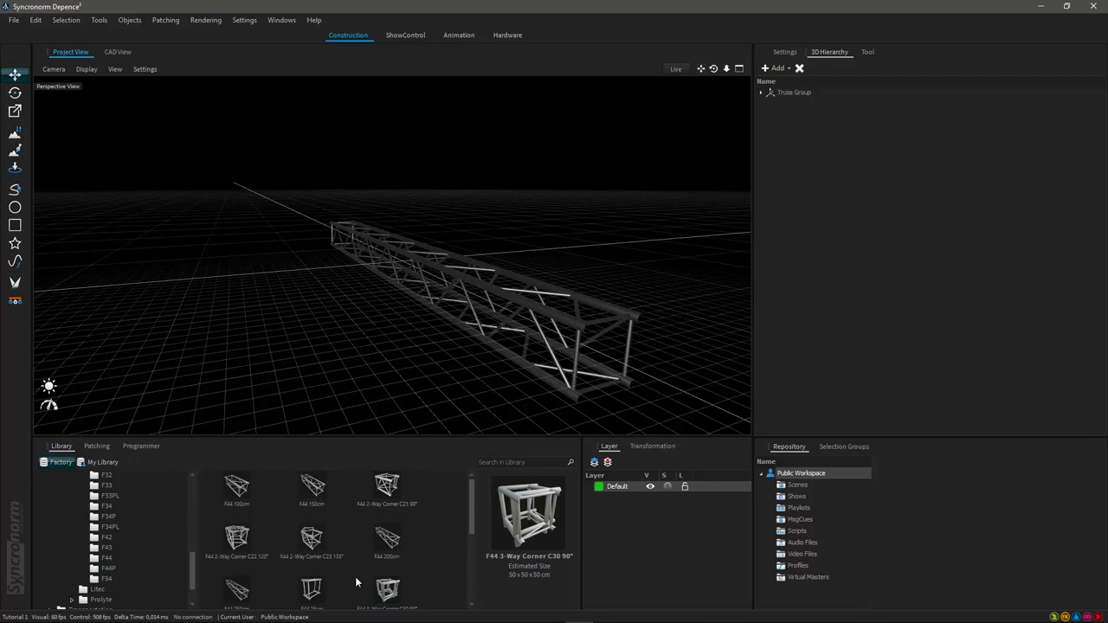
drag(388, 589, 611, 370)
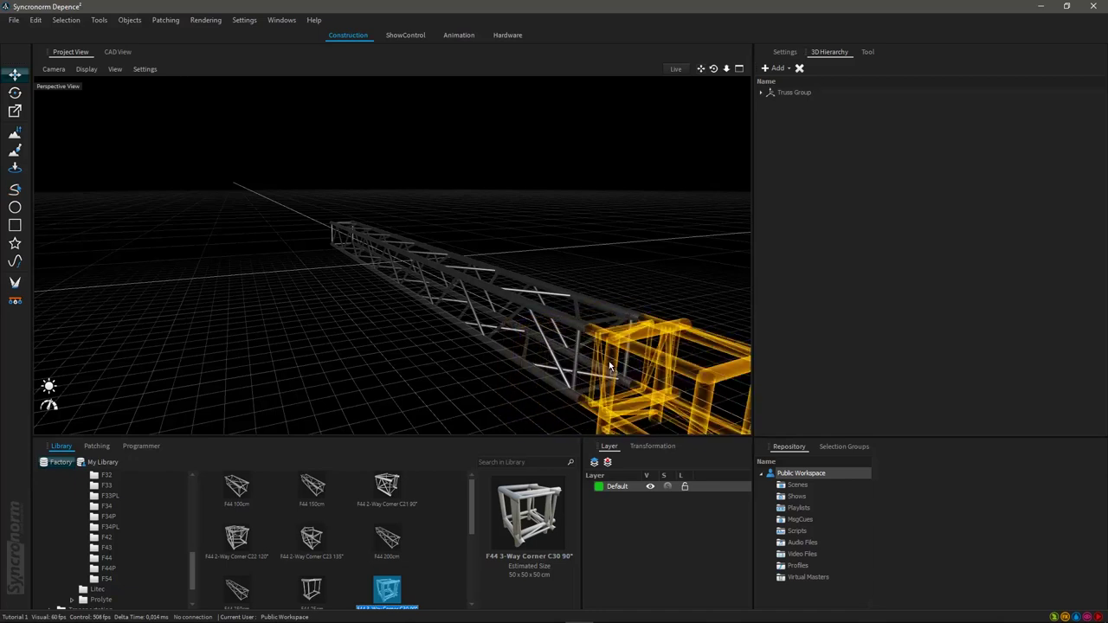
key(space)
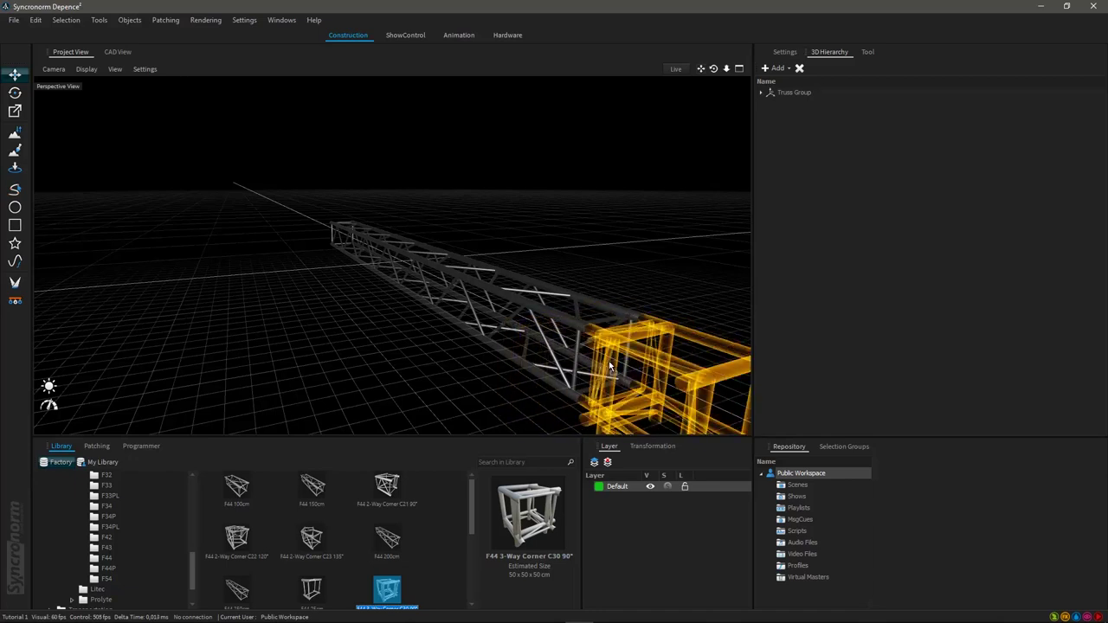
key(space)
drag(610, 367, 608, 360)
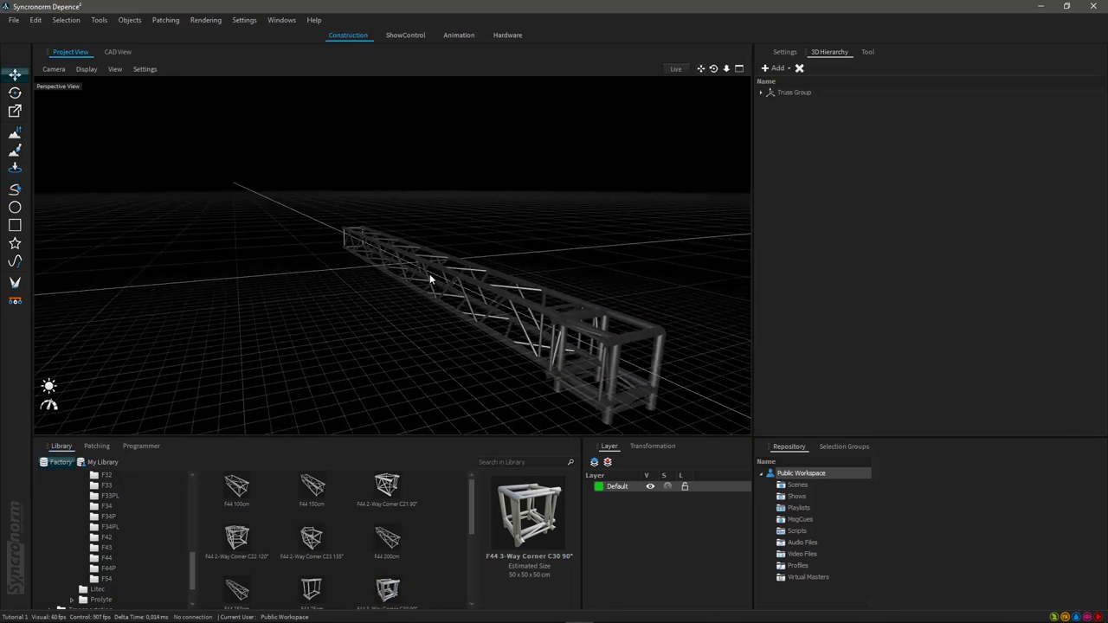
Attach a second F44 3-Way Corner C30 90° to the opposite, open end of the 500cm truss
middle_drag(440, 266, 483, 270)
right_drag(484, 272, 512, 327)
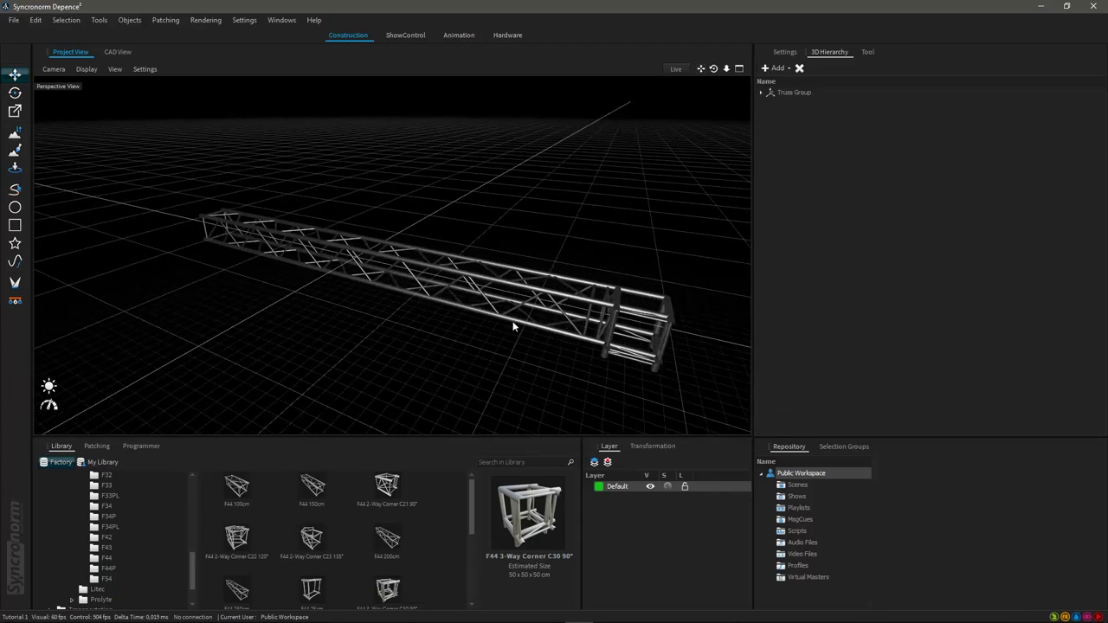
click(618, 314)
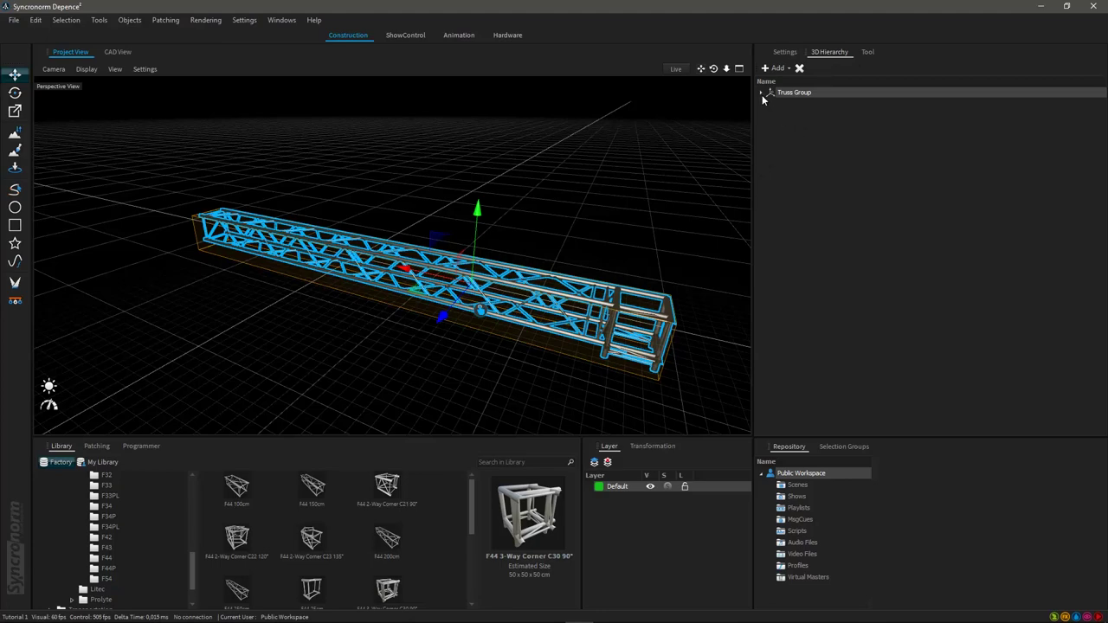
middle_drag(373, 254, 423, 276)
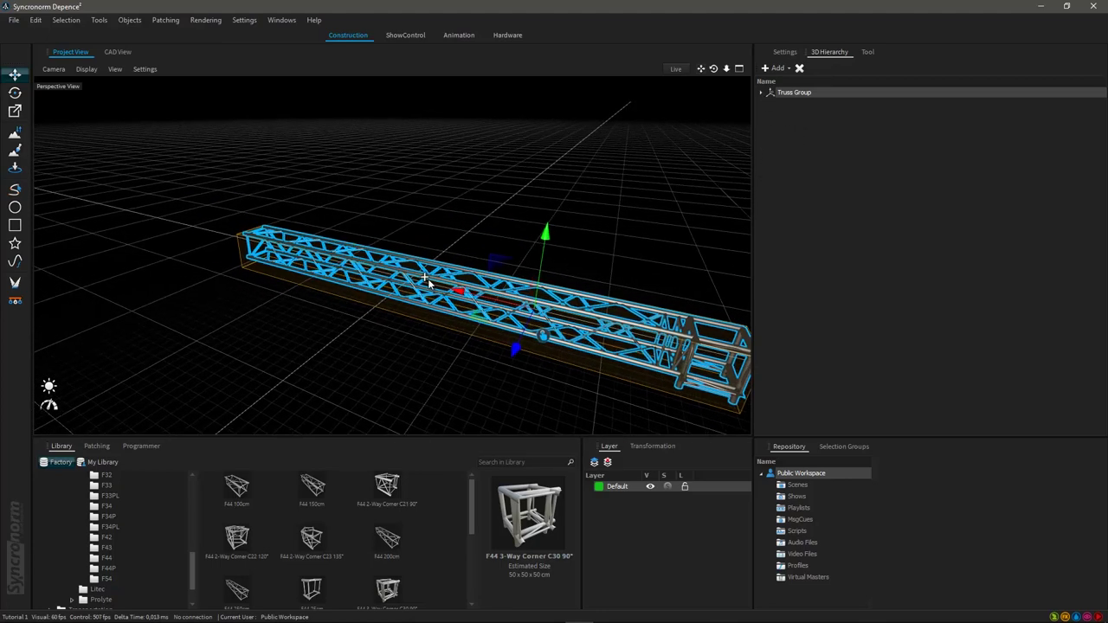
right_drag(424, 276, 592, 289)
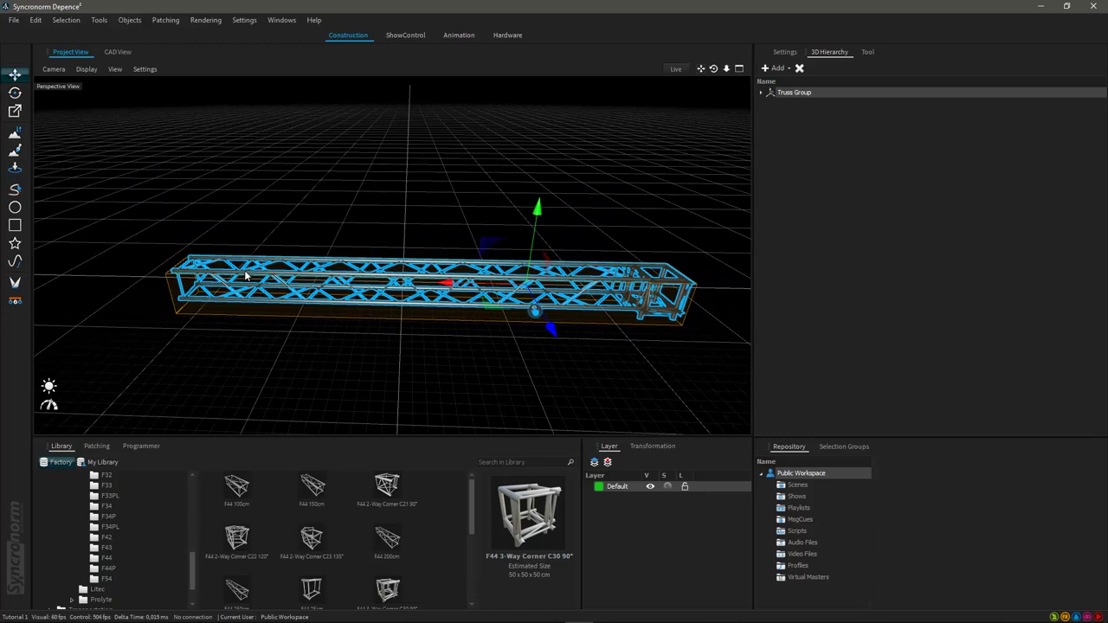
right_drag(246, 275, 336, 291)
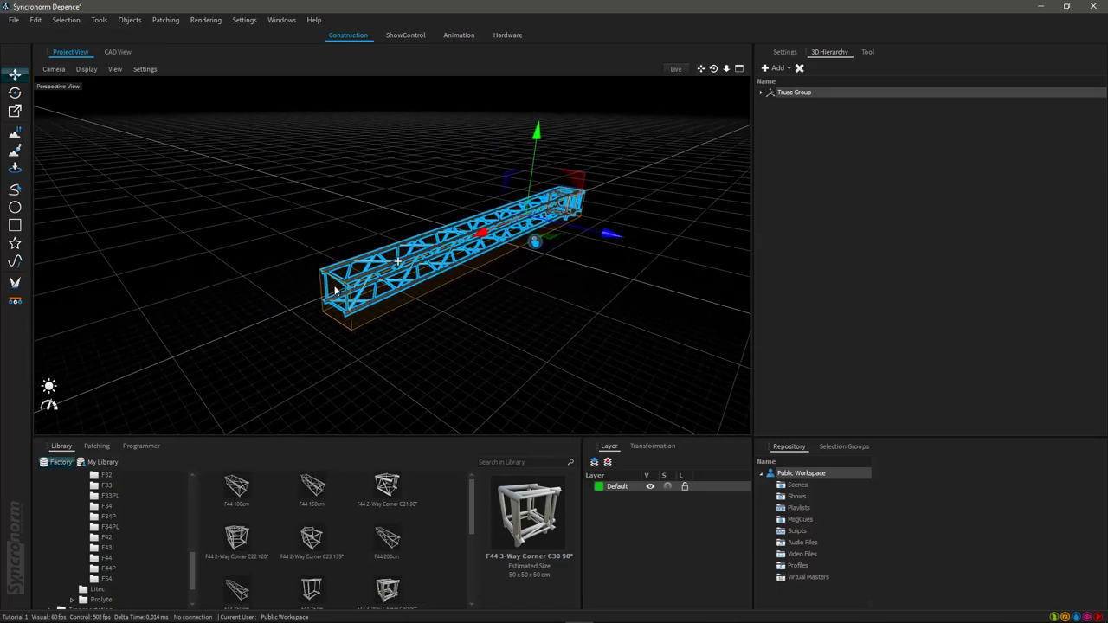
scroll(331, 291, up, 3)
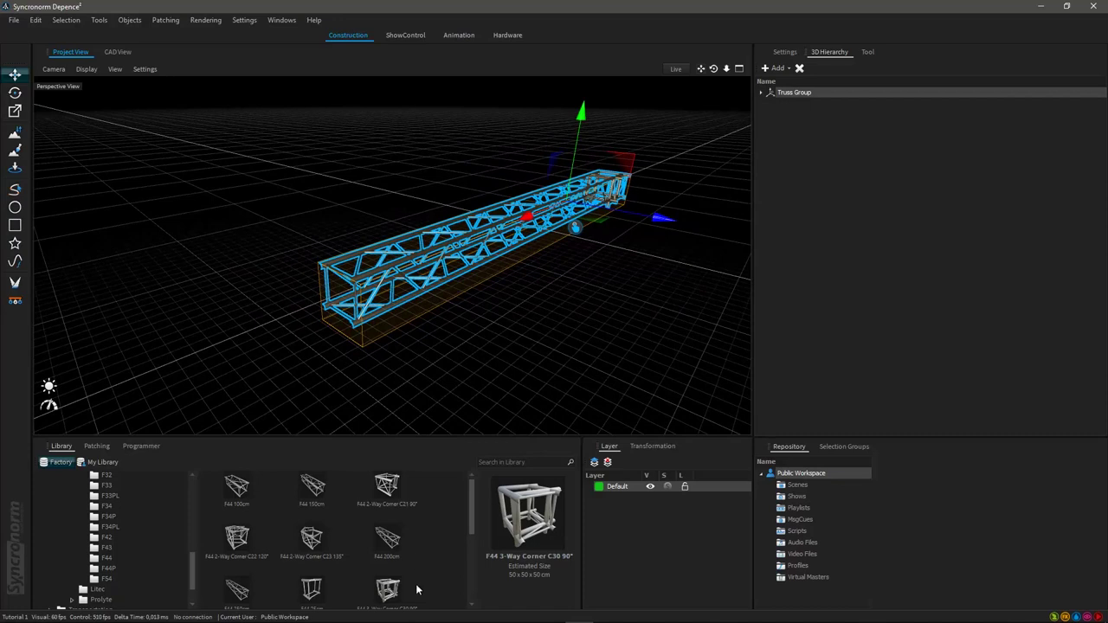
click(388, 591)
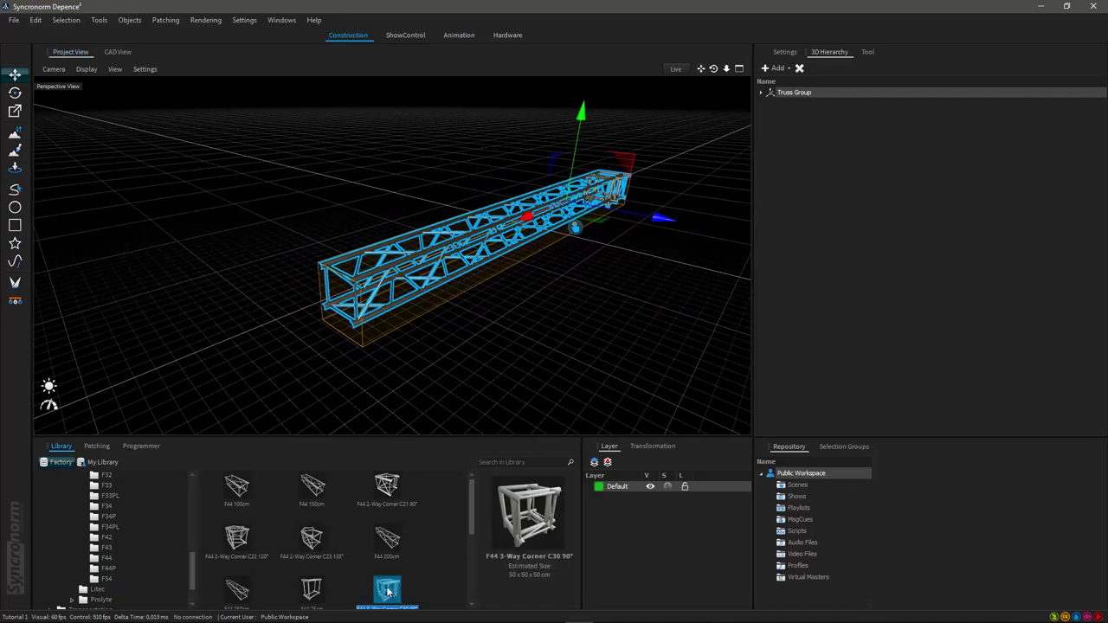
drag(389, 591, 340, 304)
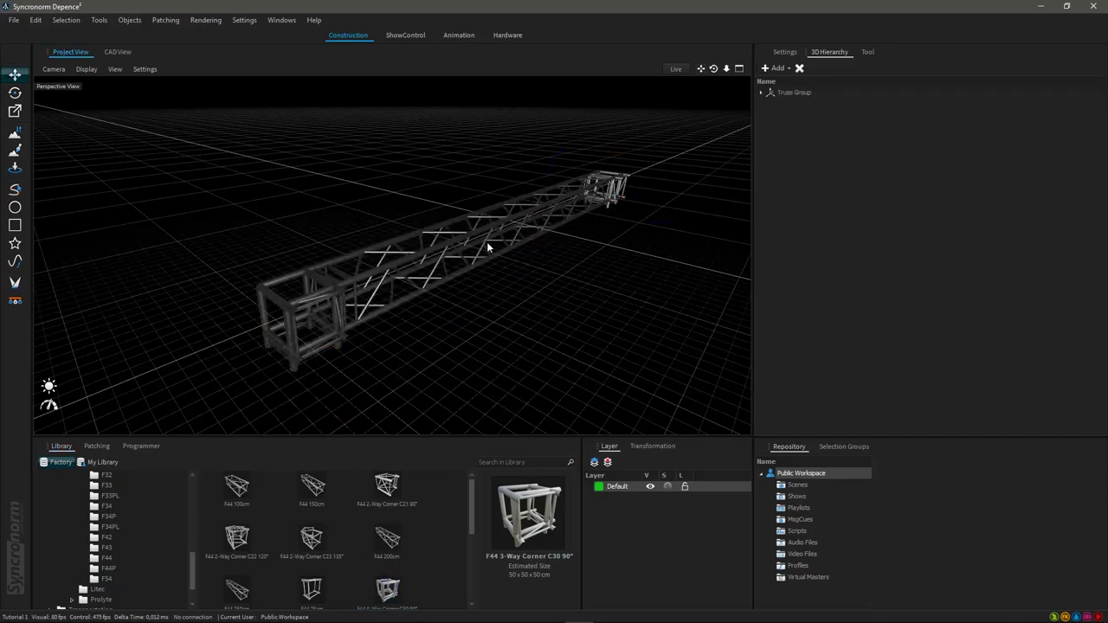
Connect an F44 500cm truss to the sideways opening of the newly added corner, perpendicular to the first truss
middle_drag(505, 223, 456, 257)
scroll(469, 495, down, 5)
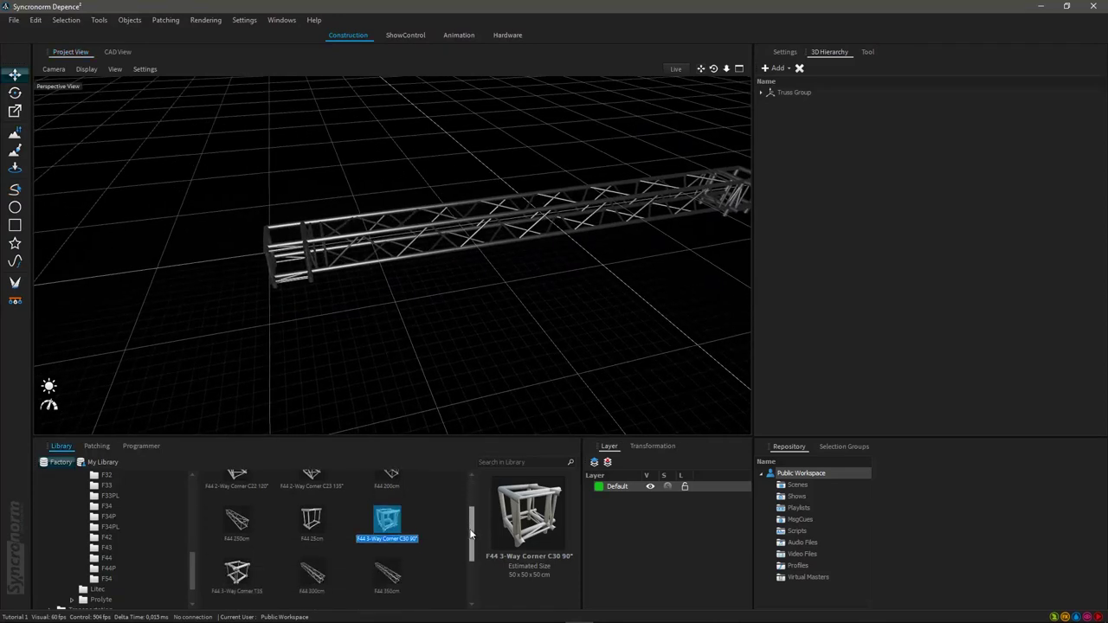
click(387, 589)
drag(403, 589, 292, 268)
Connect another F44 500cm truss to the first corner, parallel to the previous side truss, forming a U-shape
mouse_move(307, 368)
right_down()
mouse_move(327, 378)
mouse_move(427, 359)
right_up()
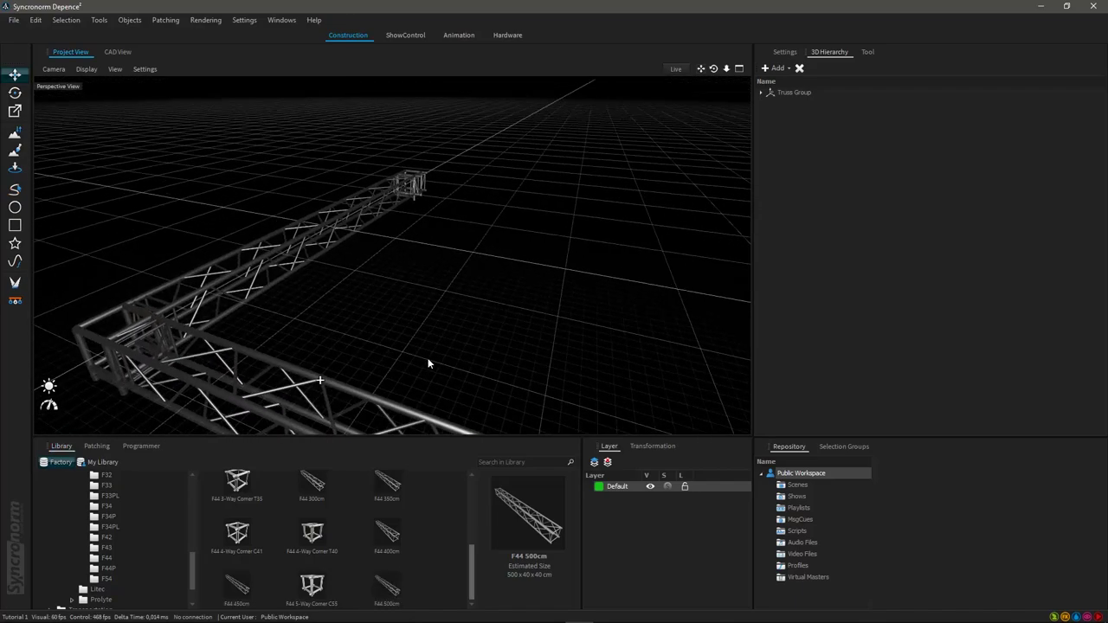
middle_drag(459, 364, 276, 269)
right_drag(275, 273, 312, 363)
drag(390, 586, 316, 207)
Attach an F44 3-Way Corner C30 90° to the free end of the nearer side truss
middle_drag(455, 344, 382, 314)
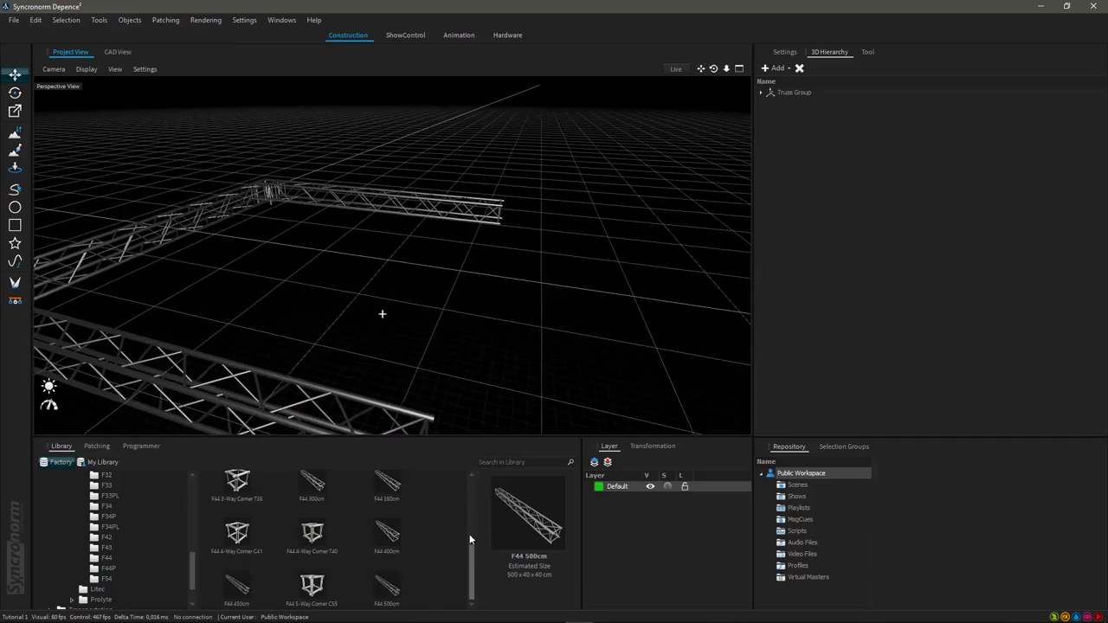
scroll(416, 520, up, 5)
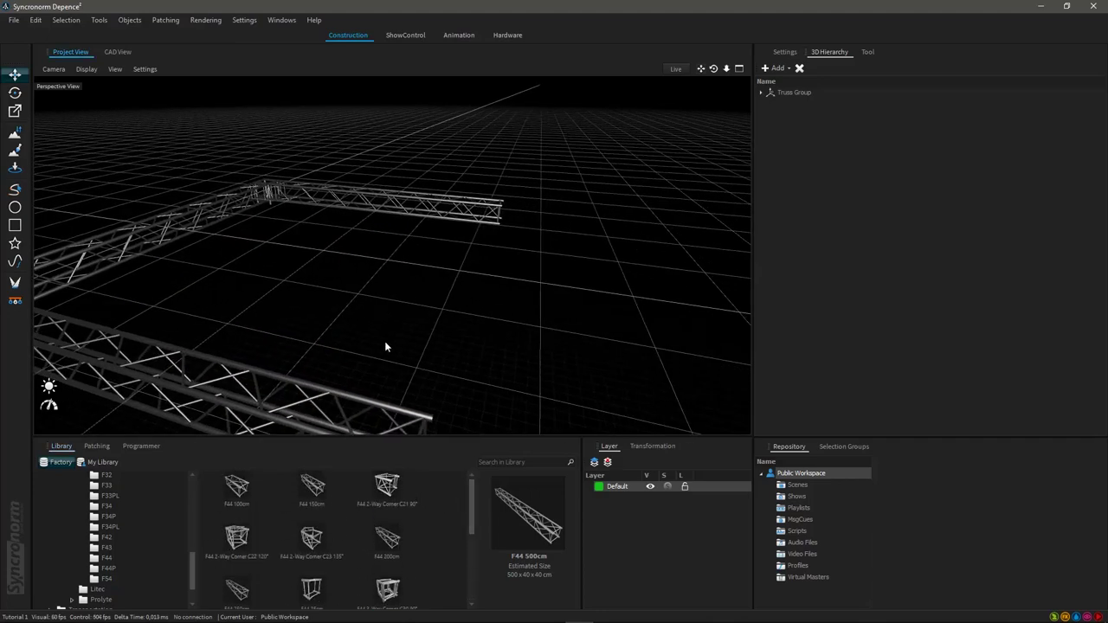
right_drag(386, 346, 387, 381)
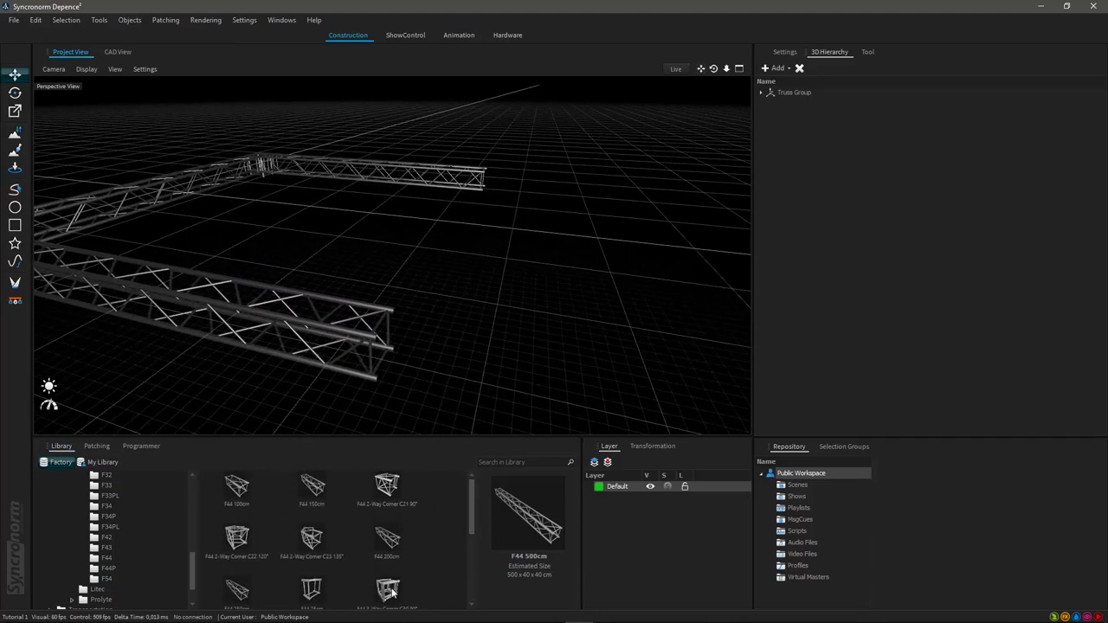
drag(393, 592, 391, 345)
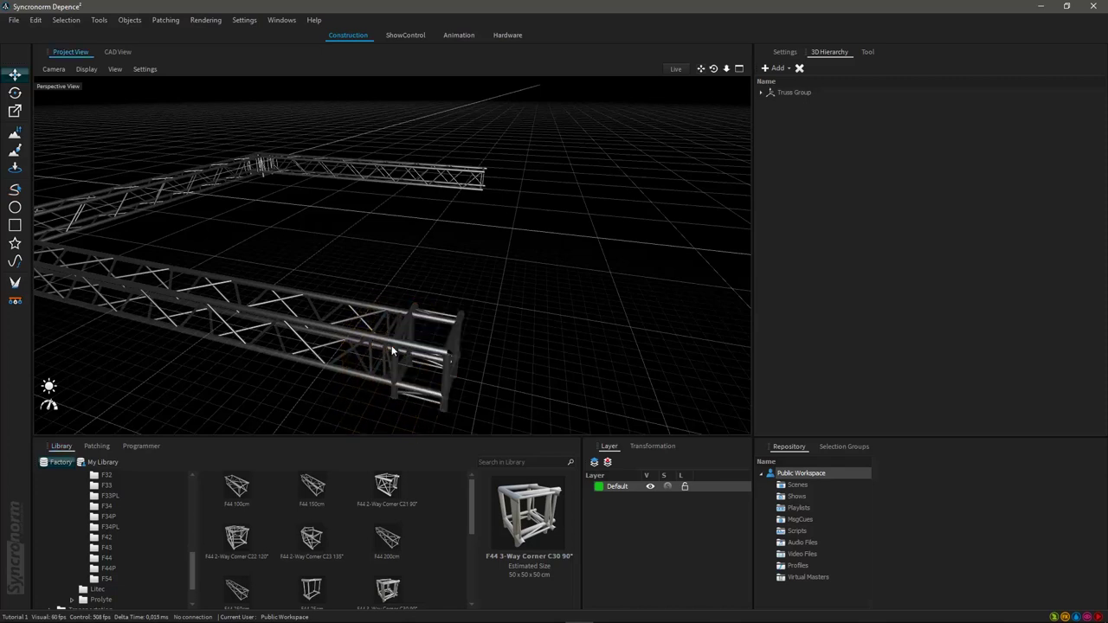
Connect an F44 500cm truss to the third corner's sideways opening as the fourth side of the square
right_drag(406, 331, 251, 333)
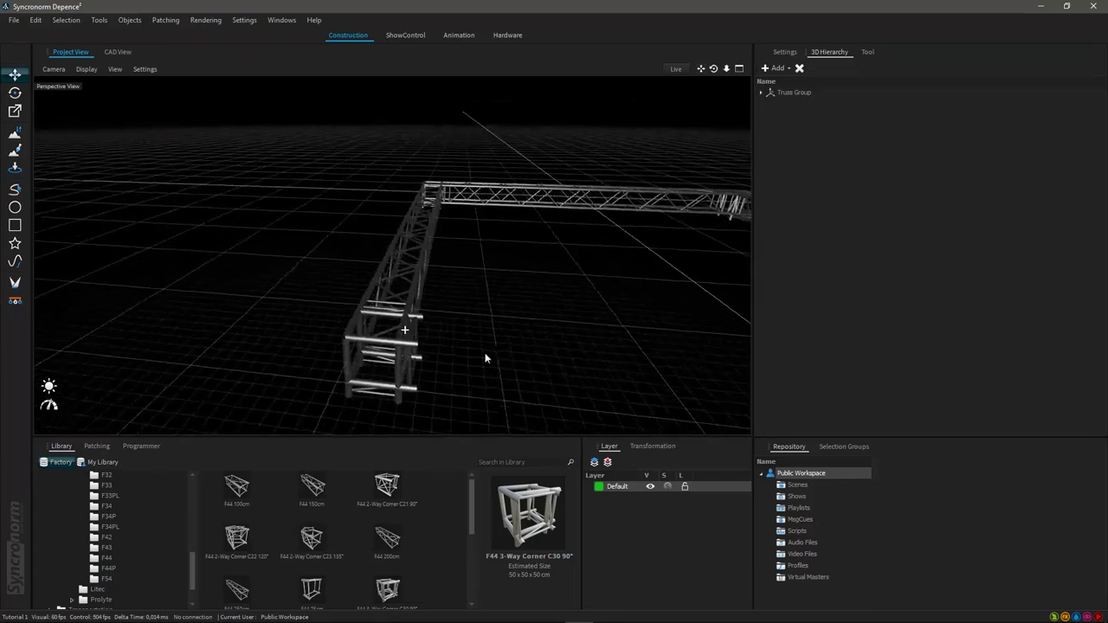
middle_drag(541, 359, 452, 336)
scroll(471, 497, down, 3)
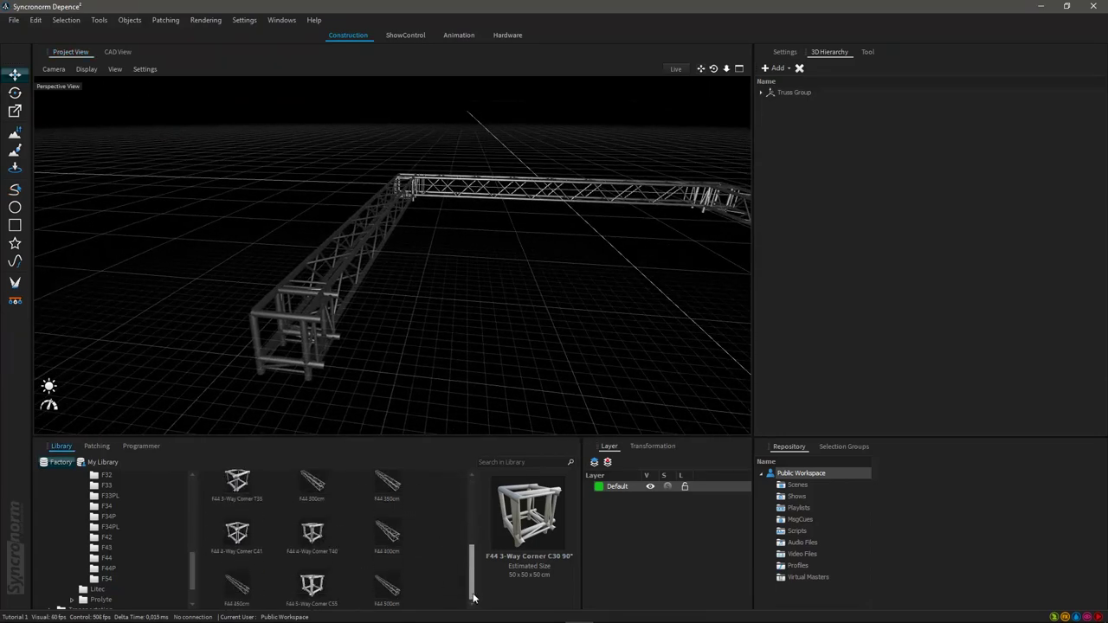
drag(390, 591, 333, 344)
Close the square frame with an F44 3-Way Corner C30 90° in the gap between the last two trusses
middle_drag(568, 346, 480, 494)
drag(471, 568, 477, 483)
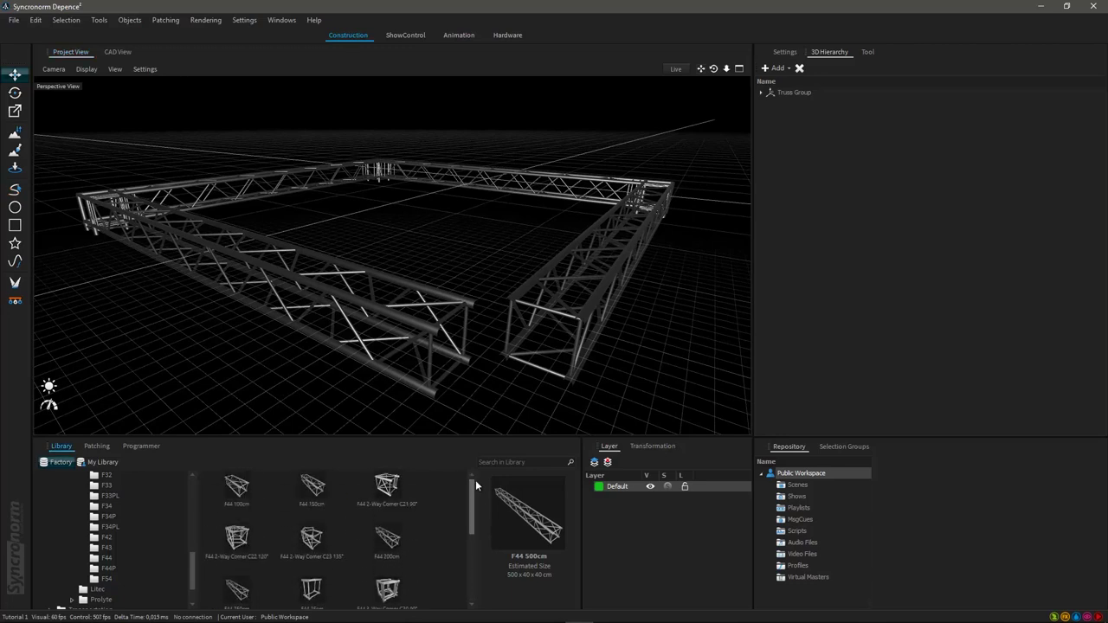
drag(389, 592, 456, 351)
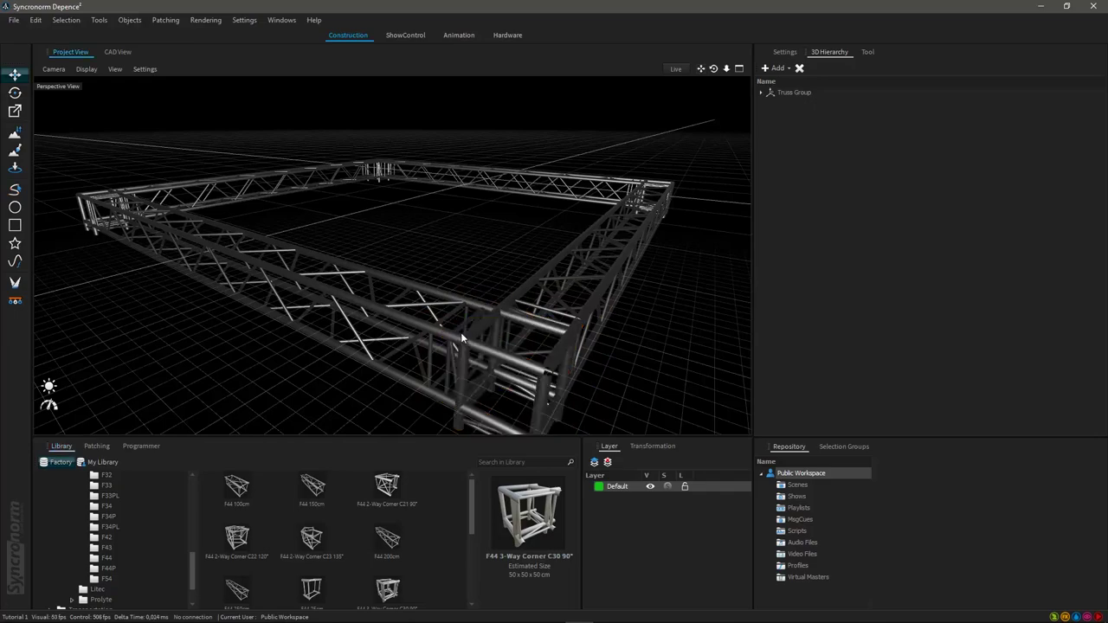
Attach an F44 500cm truss vertically beneath one outer corner of the square frame as the first leg
scroll(418, 211, down, 5)
right_drag(409, 227, 407, 104)
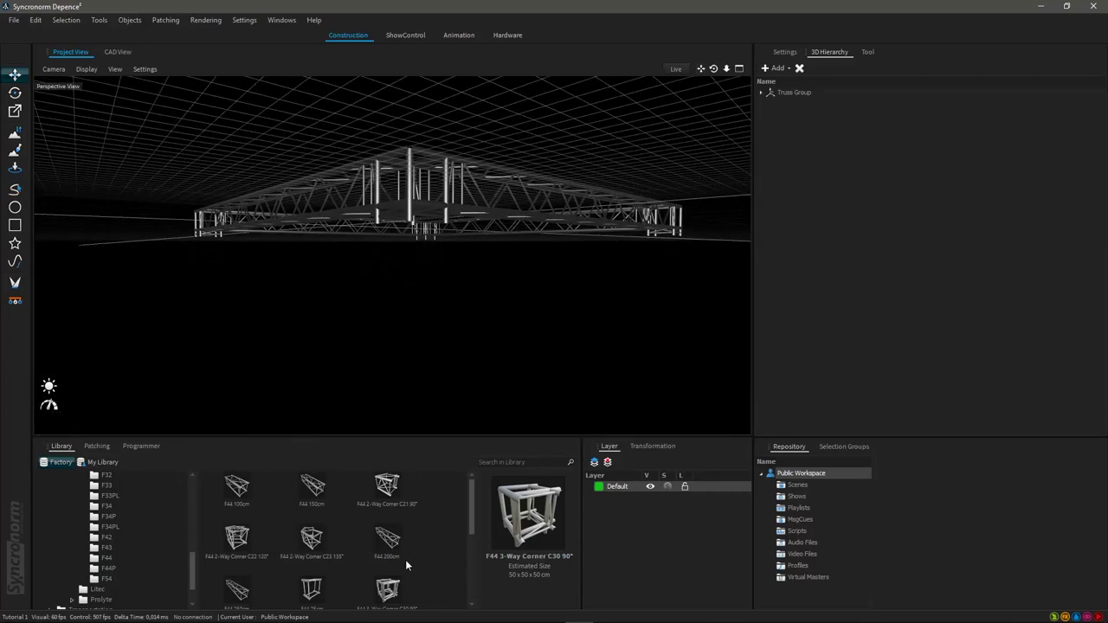
scroll(470, 490, down, 5)
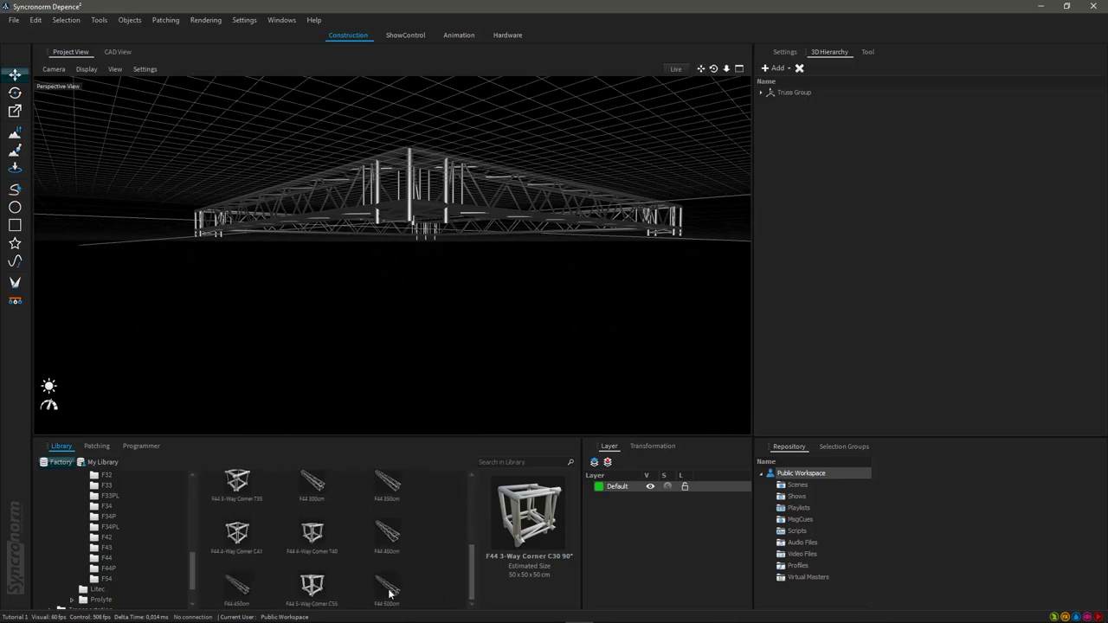
drag(387, 588, 206, 245)
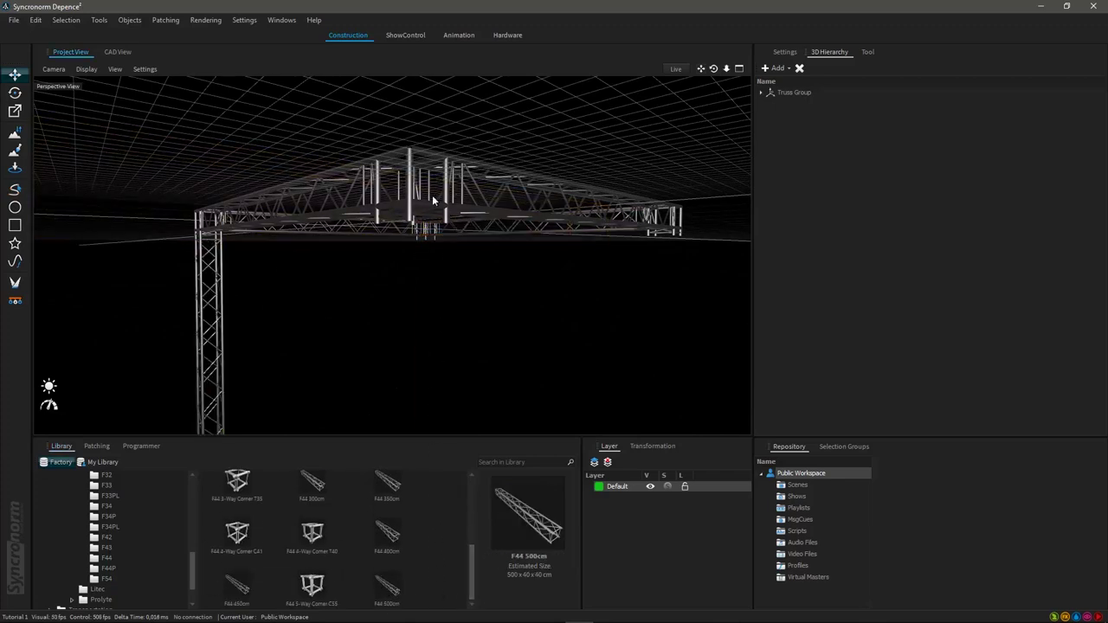
Attach F44 500cm trusses vertically beneath the three remaining corners of the square frame as legs
middle_drag(407, 200, 421, 178)
drag(391, 596, 435, 201)
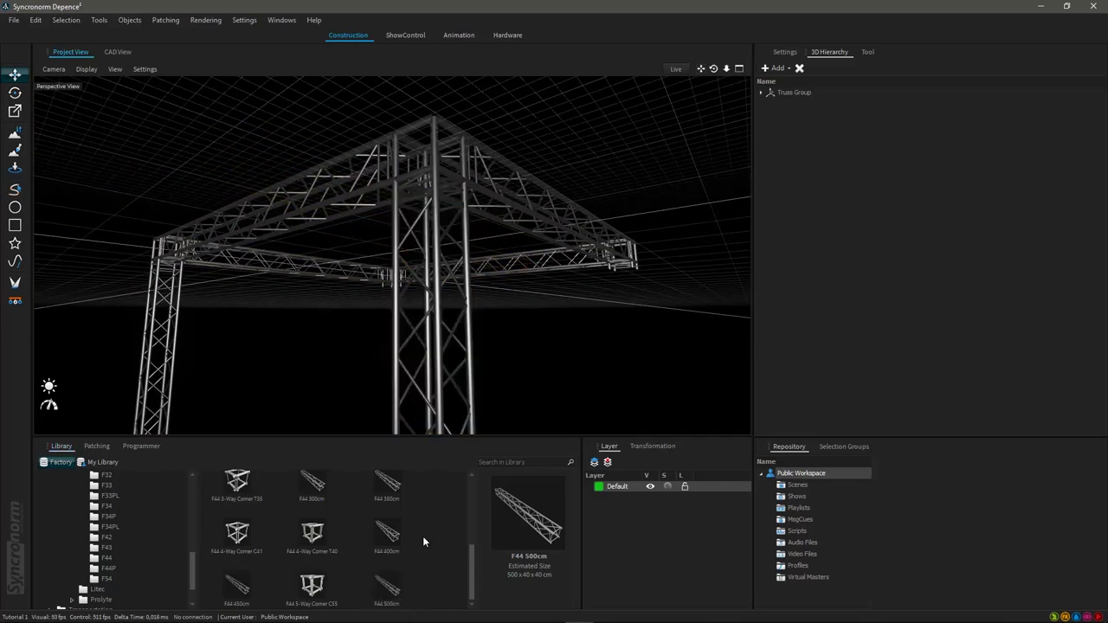
drag(395, 582, 608, 300)
right_drag(407, 322, 373, 346)
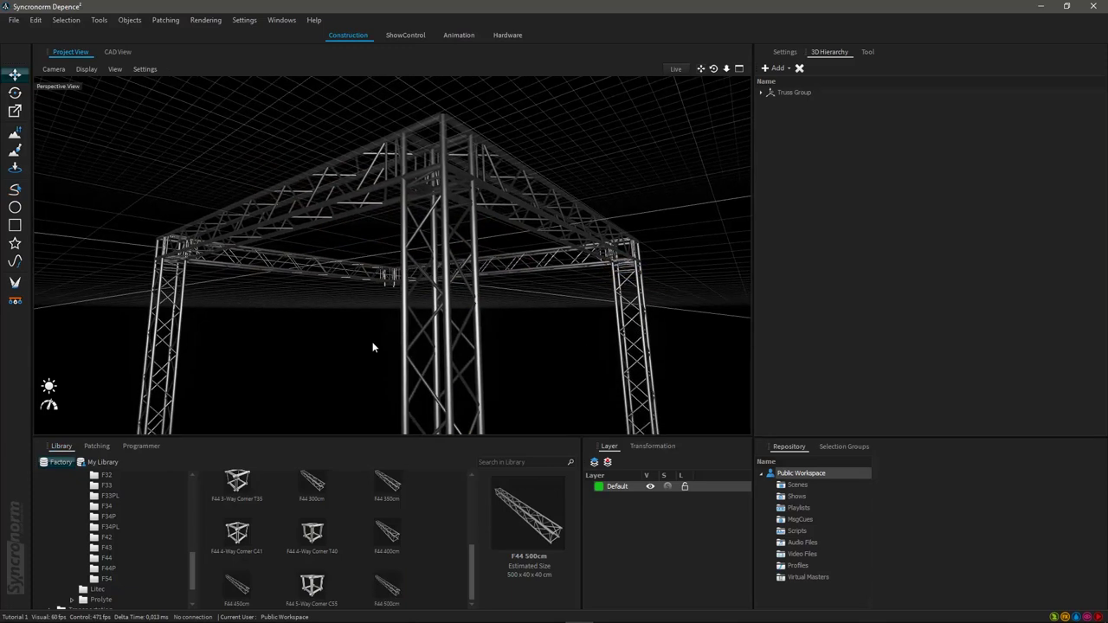
drag(387, 585, 394, 290)
Select the complete four-legged truss group and raise it slightly along the vertical axis
right_drag(405, 178, 490, 237)
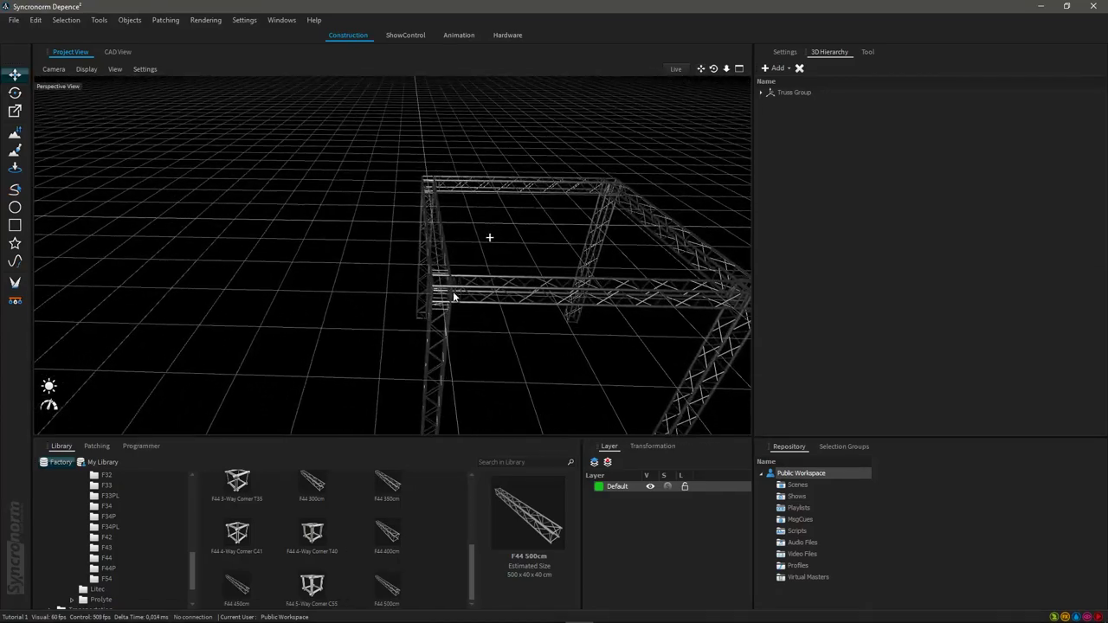
click(450, 287)
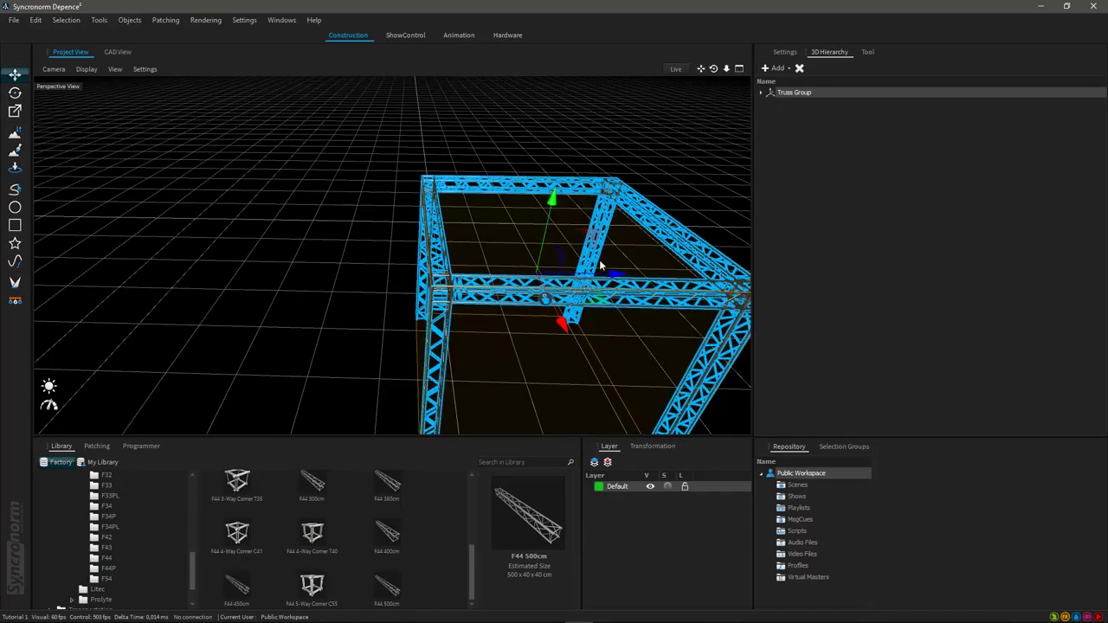
right_drag(600, 268, 496, 113)
middle_drag(496, 112, 450, 86)
right_drag(397, 273, 419, 104)
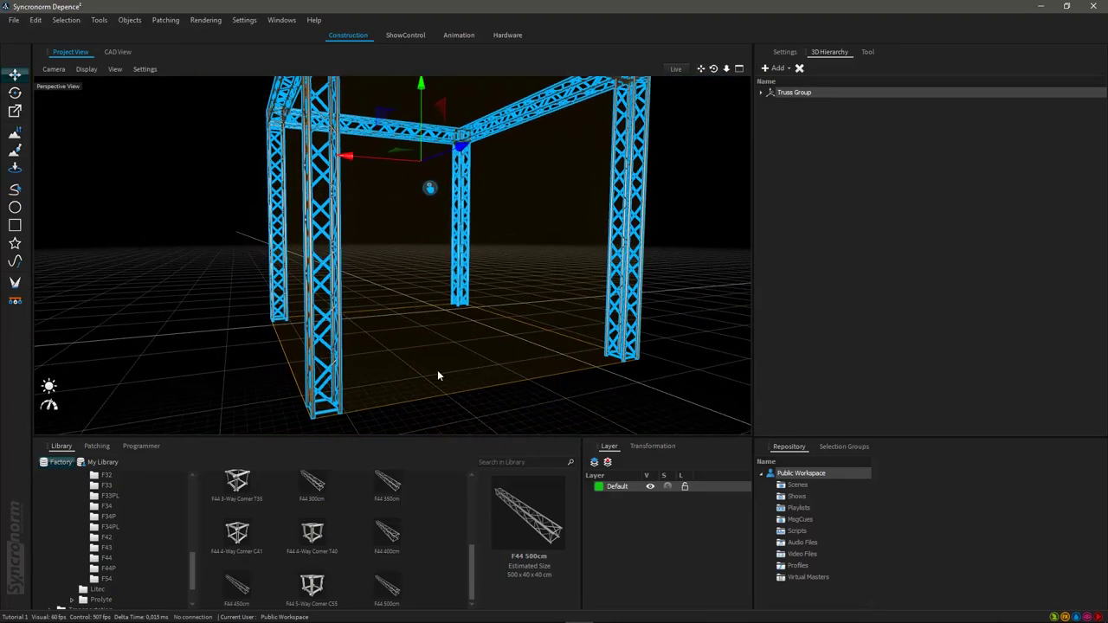
scroll(457, 319, down, 3)
right_drag(465, 311, 447, 325)
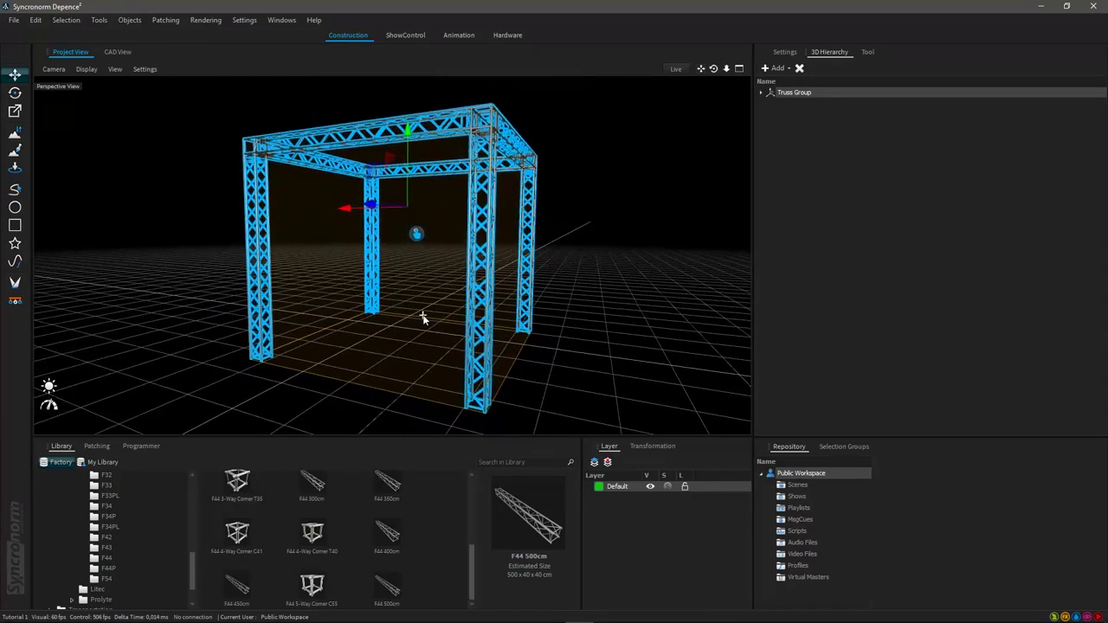
drag(406, 208, 409, 177)
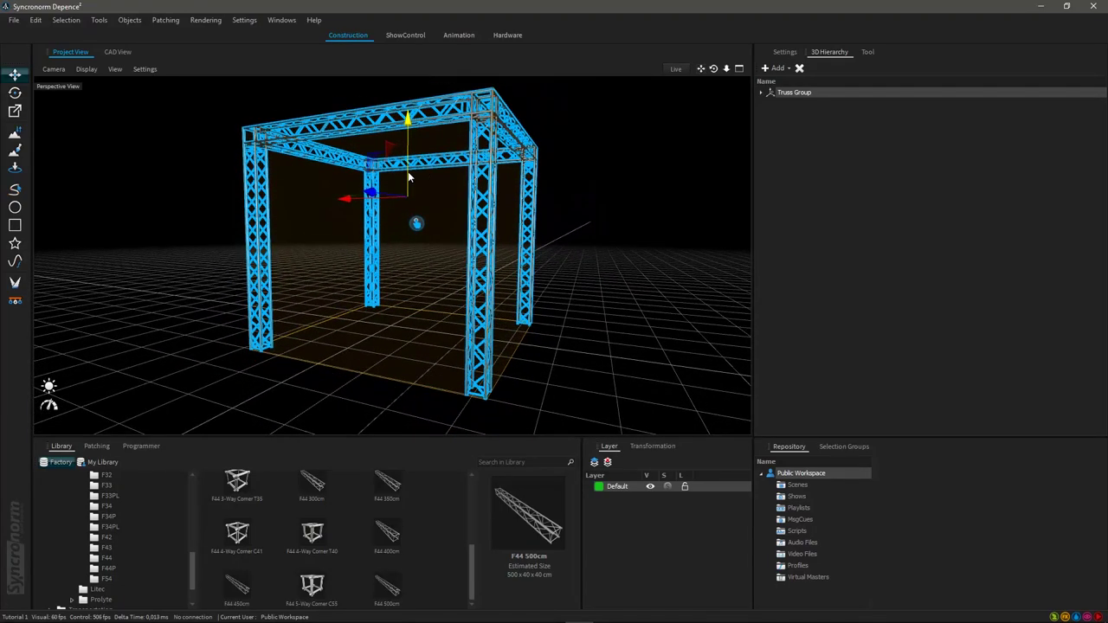
scroll(435, 361, down, 3)
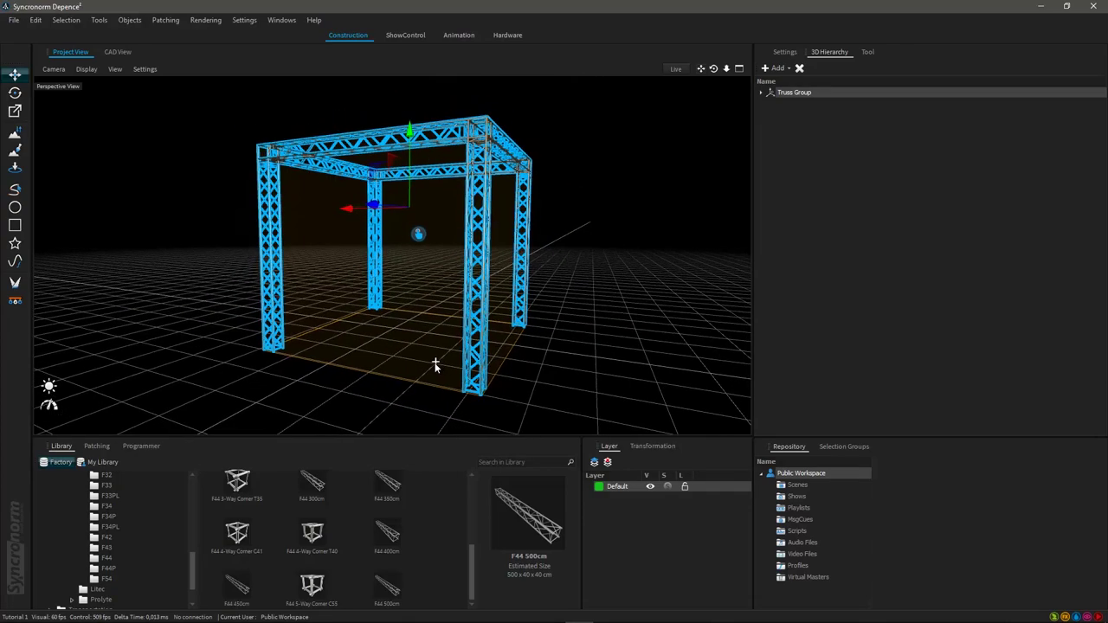
middle_drag(395, 328, 541, 326)
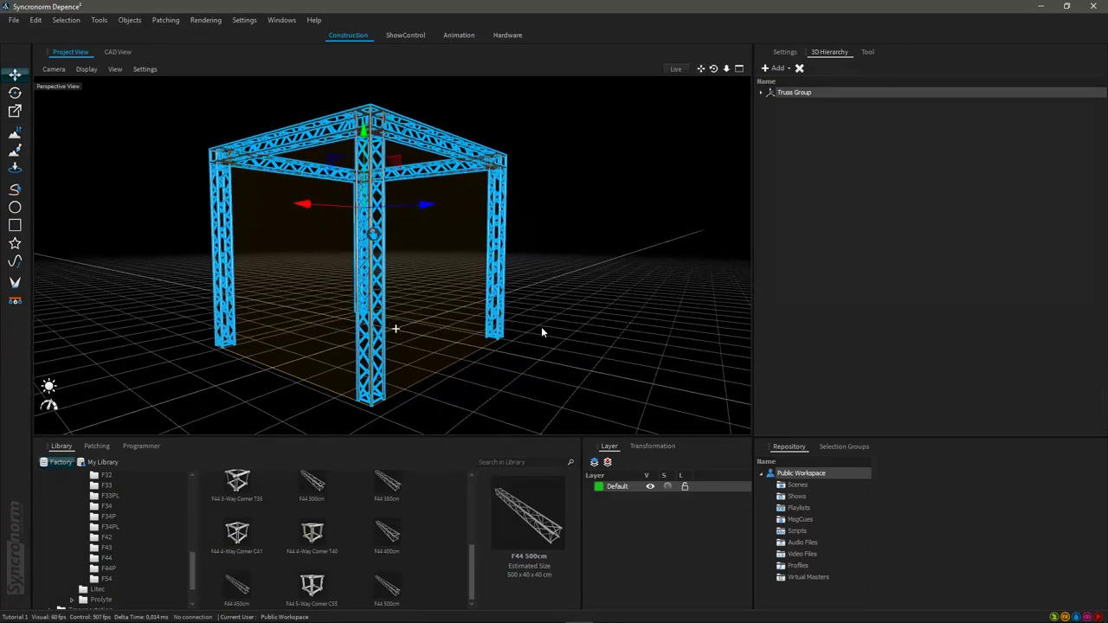
middle_drag(445, 341, 477, 340)
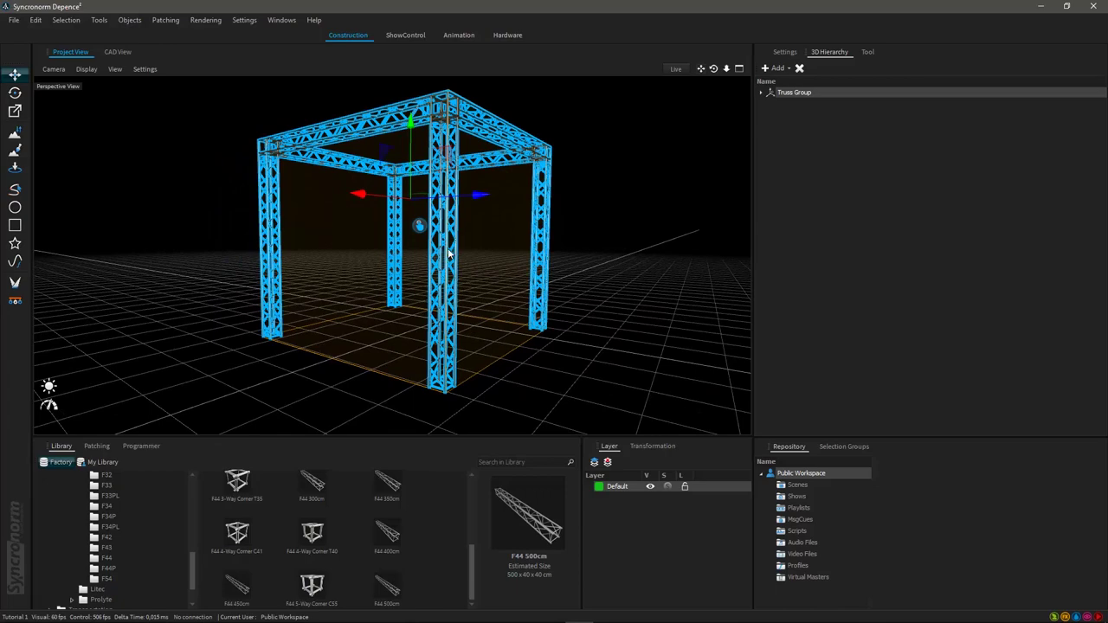